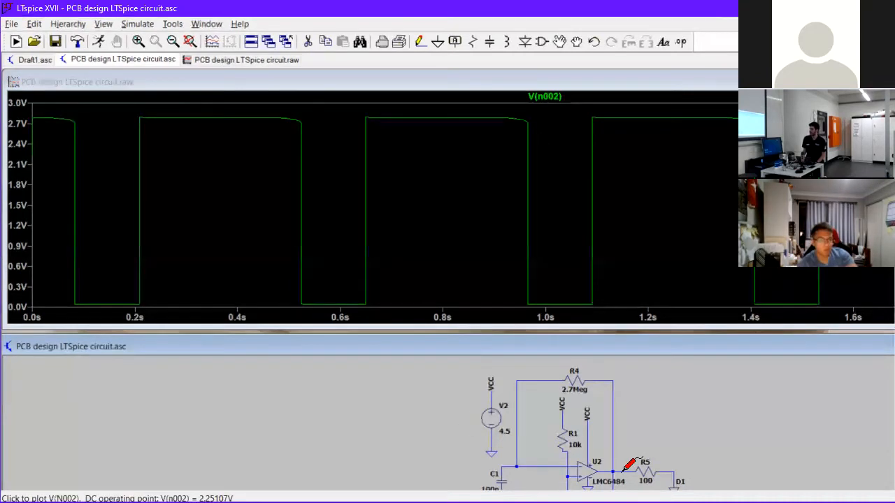
- Simulate the circuit with R5 set to 10 Ω, plotting the voltages at the D1 node and the op-amp output
{"action": "left_click", "coordinate": [668, 472]}
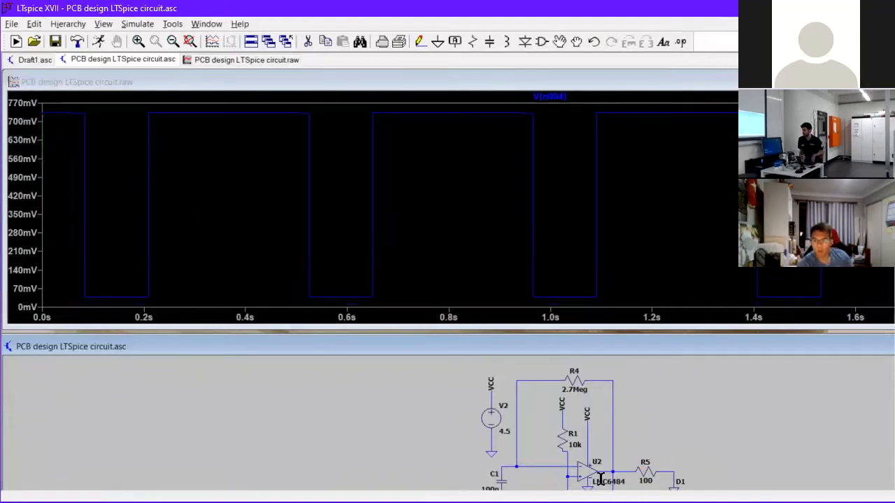
{"action": "right_click", "coordinate": [643, 472]}
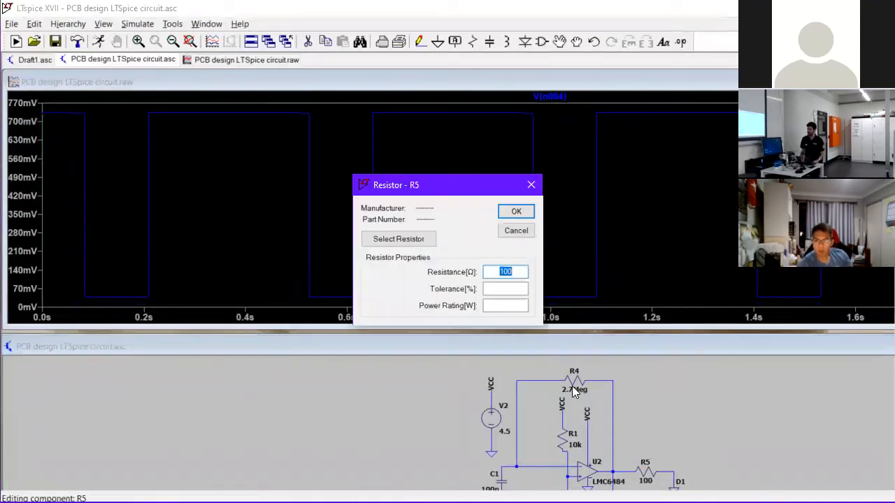
{"action": "type", "text": "10"}
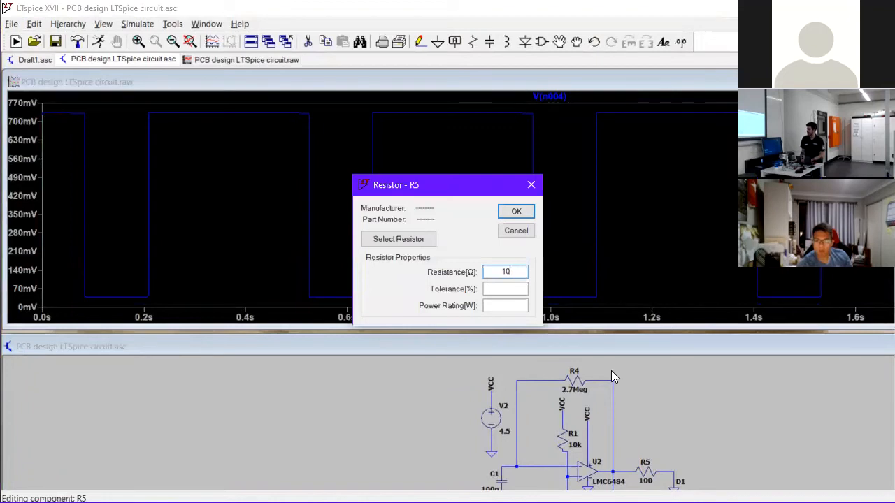
{"action": "key", "text": "Return"}
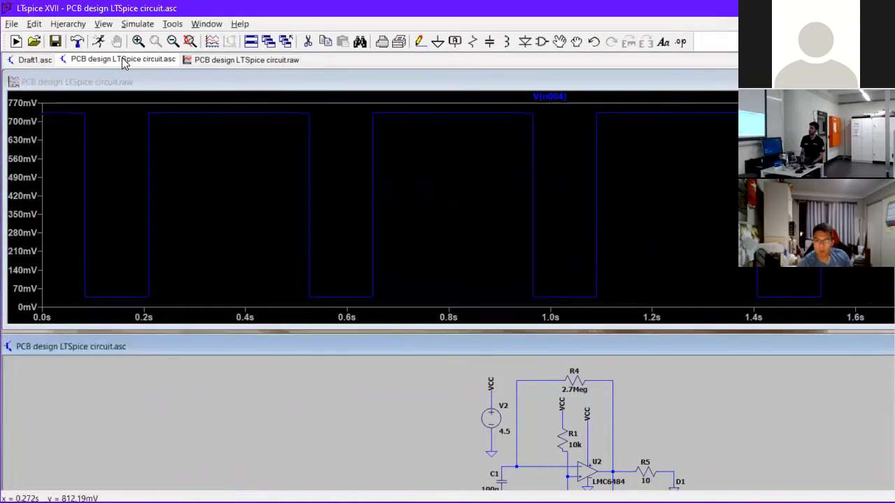
{"action": "left_click", "coordinate": [99, 41]}
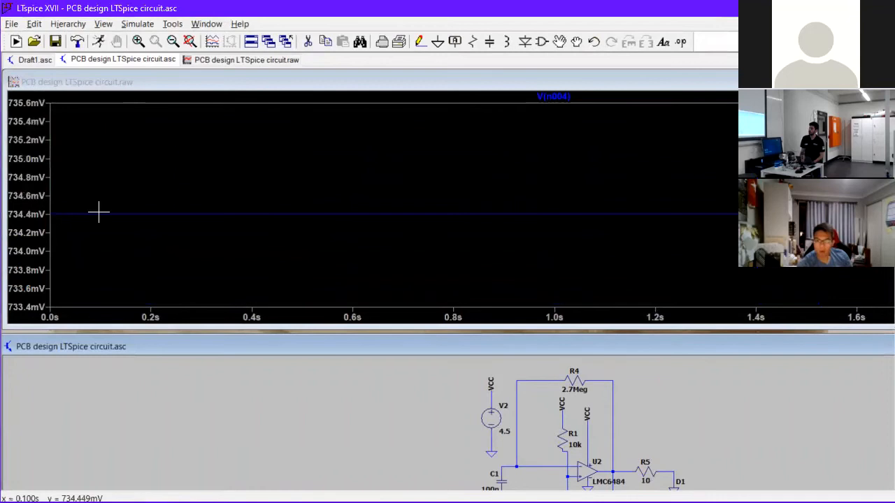
{"action": "left_click", "coordinate": [621, 467]}
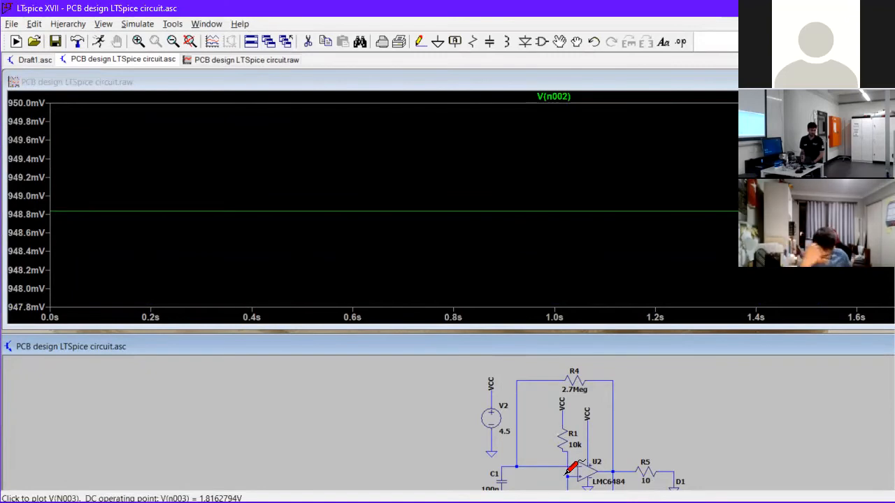
- Set R5's resistance to 56 Ω and rerun the simulation
{"action": "right_click", "coordinate": [645, 472]}
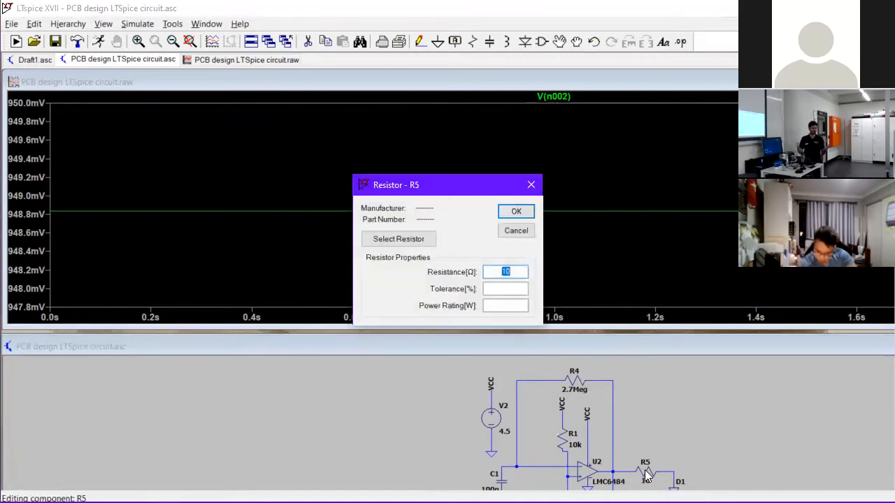
{"action": "type", "text": "5"}
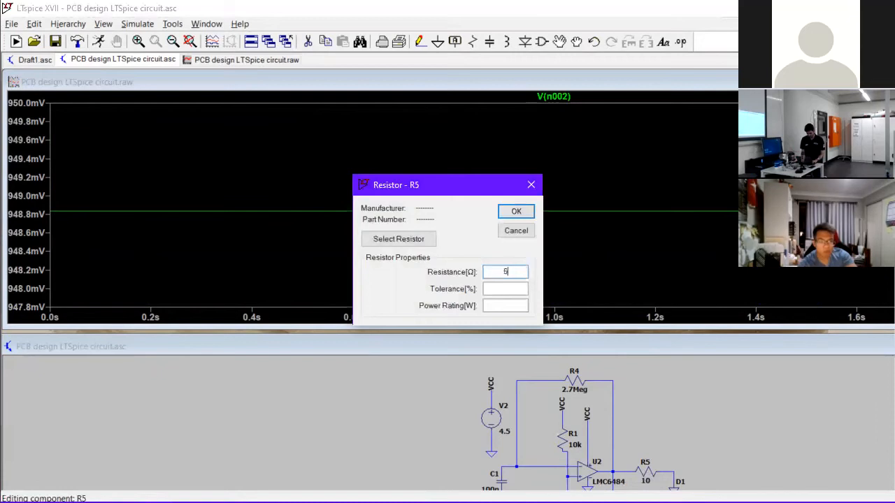
{"action": "type", "text": "6"}
{"action": "key", "text": "Return"}
{"action": "left_click", "coordinate": [87, 41]}
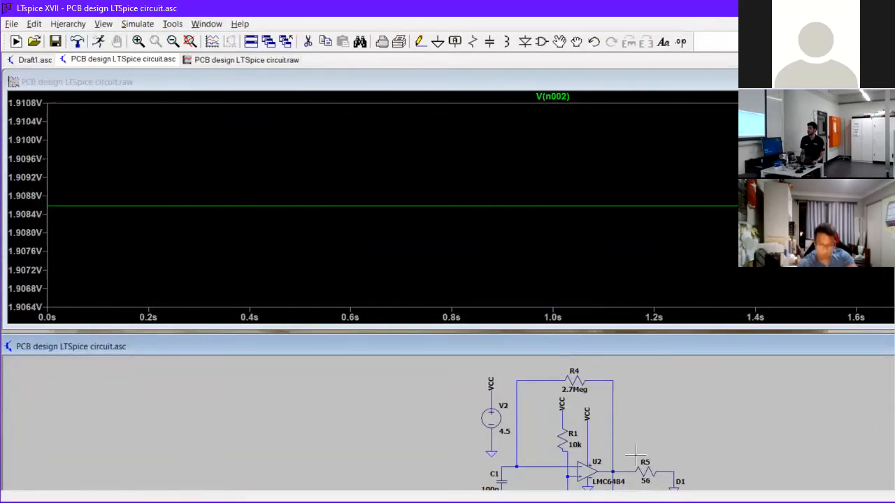
- Set R5's resistance to 81 Ω and rerun the simulation
{"action": "right_click", "coordinate": [644, 474]}
{"action": "type", "text": "81"}
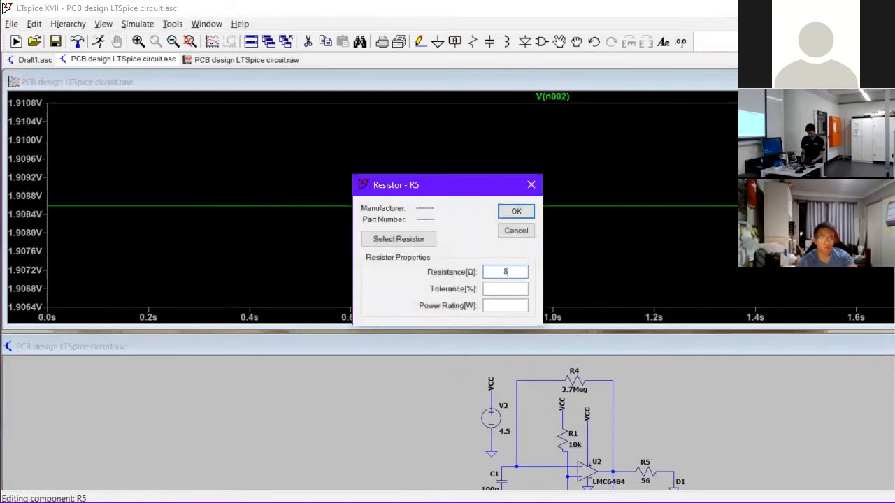
{"action": "key", "text": "Return"}
{"action": "left_click", "coordinate": [99, 40]}
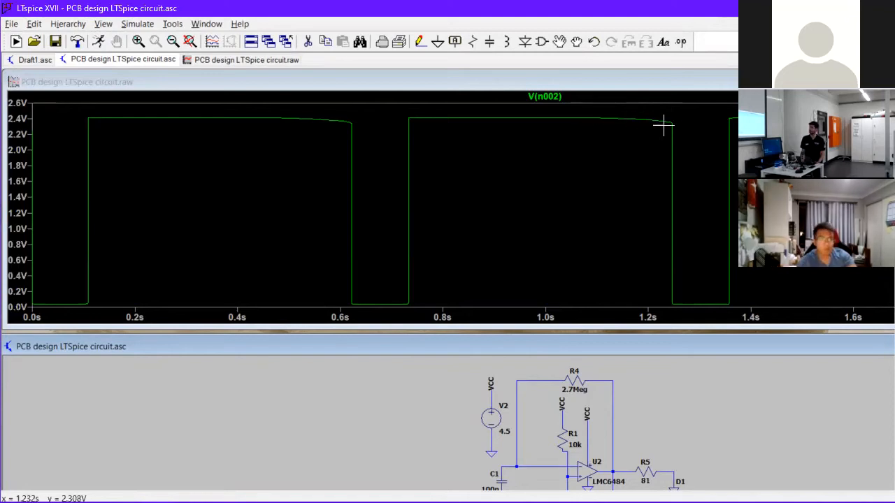
- Plot the voltages at the D1 node, the C1 node, the op-amp output and VCC, ending on the C1 node alone
{"action": "left_click", "coordinate": [669, 469]}
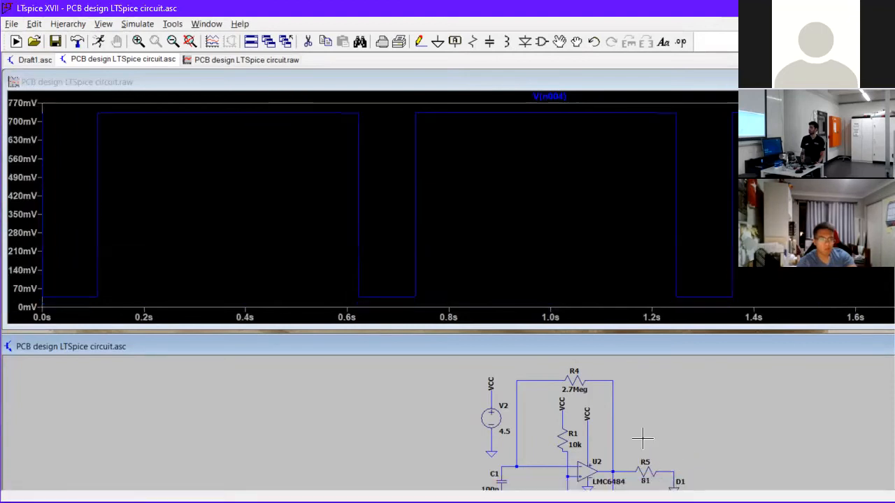
{"action": "left_click", "coordinate": [509, 466]}
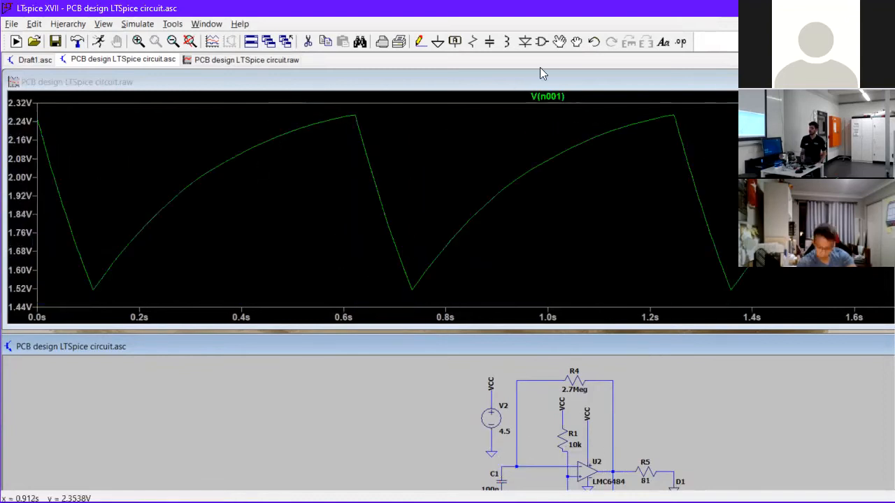
{"action": "left_click", "coordinate": [612, 472]}
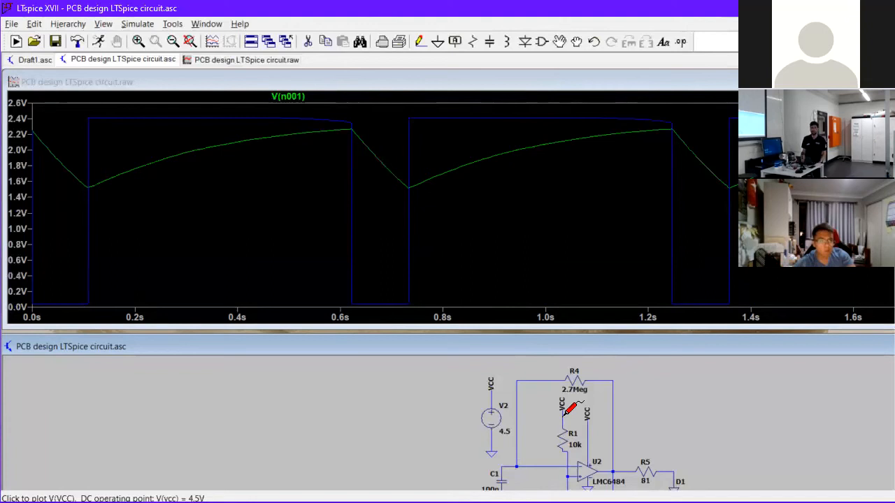
{"action": "left_click", "coordinate": [567, 412]}
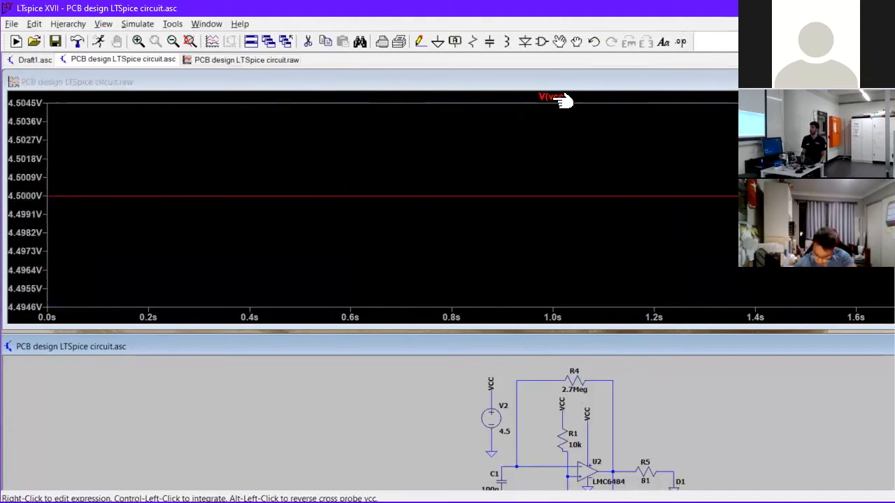
{"action": "left_click", "coordinate": [507, 462]}
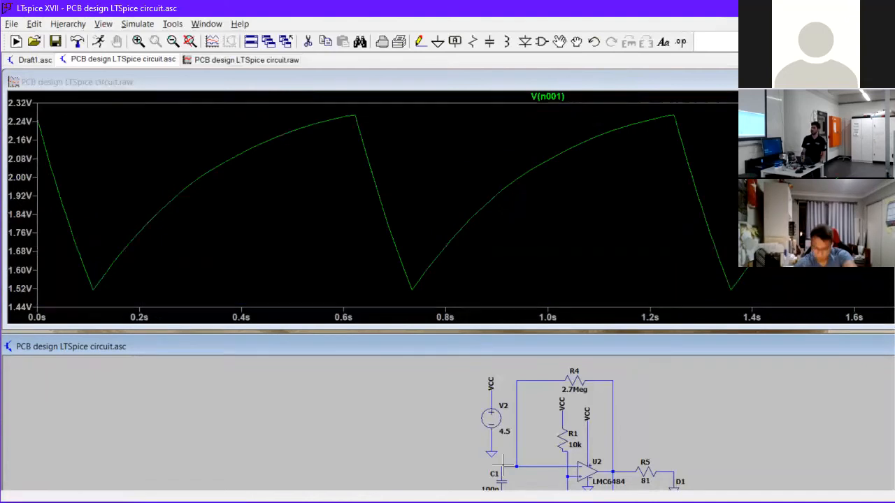
- Label the net joining C1 to the op-amp's inverting input as cap1, keeping only one label on the wire
{"action": "left_click", "coordinate": [456, 41]}
{"action": "type", "text": "ca"}
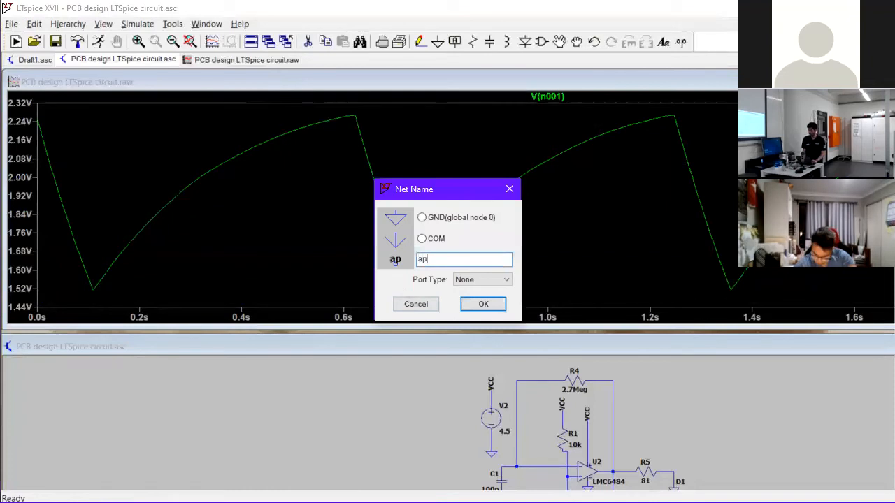
{"action": "key", "text": "Return"}
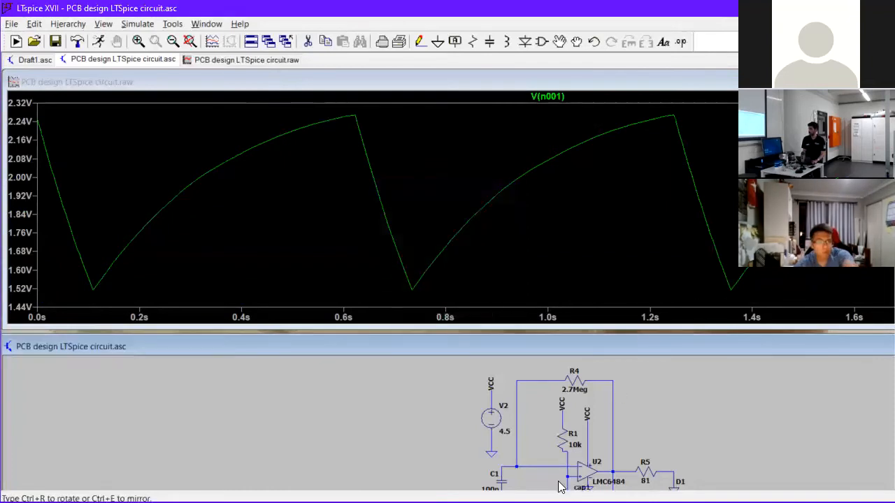
{"action": "left_click", "coordinate": [516, 465]}
{"action": "left_click", "coordinate": [506, 461]}
{"action": "key", "text": "ctrl+z"}
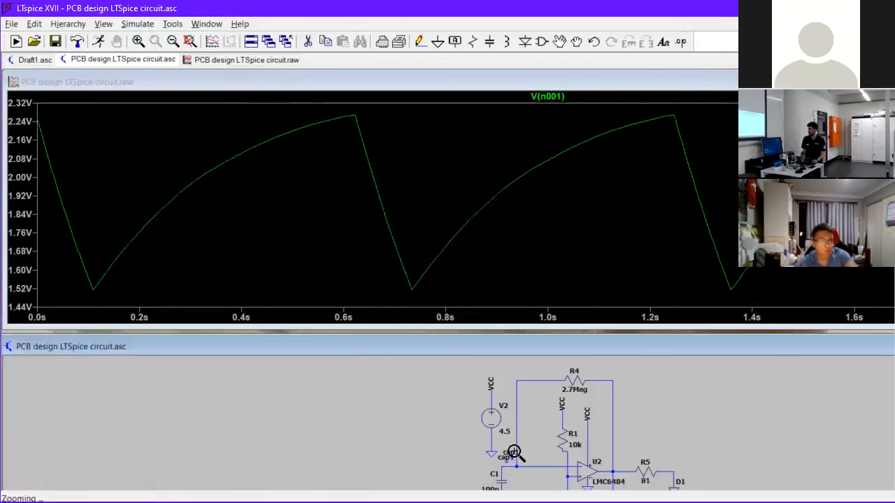
{"action": "key", "text": "Escape"}
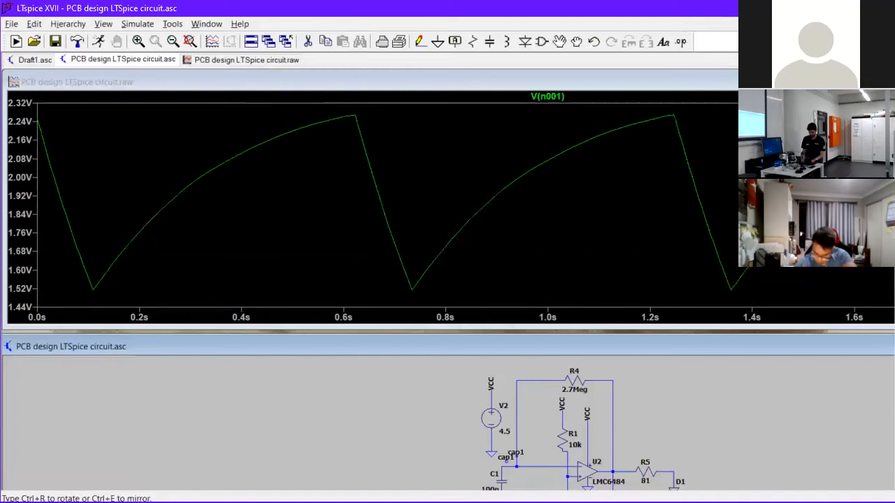
{"action": "left_click", "coordinate": [506, 464]}
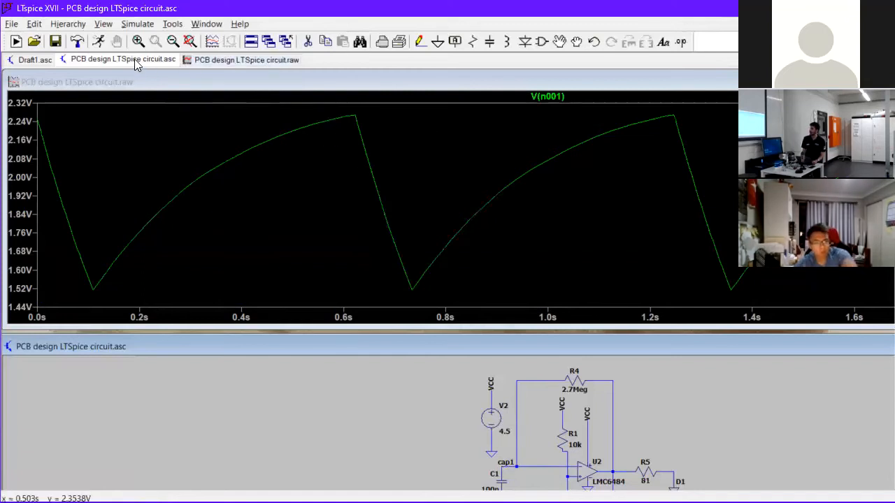
- Rerun the simulation and plot the voltages at cap1, the op-amp output, the D1 node and VCC, ending on cap1 alone
{"action": "left_click", "coordinate": [102, 43]}
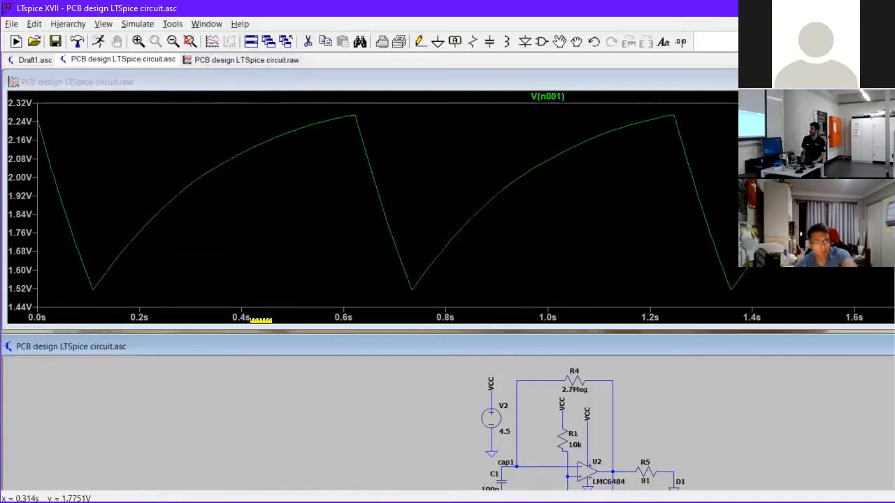
{"action": "left_click", "coordinate": [507, 463]}
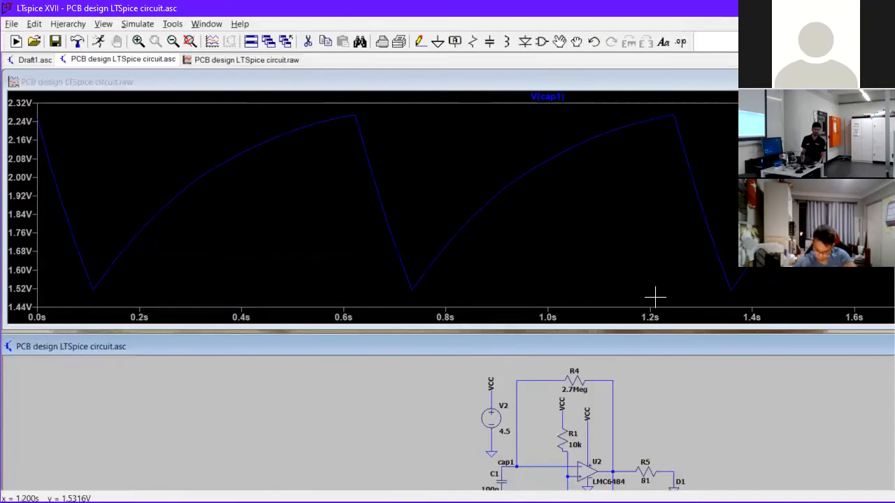
{"action": "left_click", "coordinate": [615, 389]}
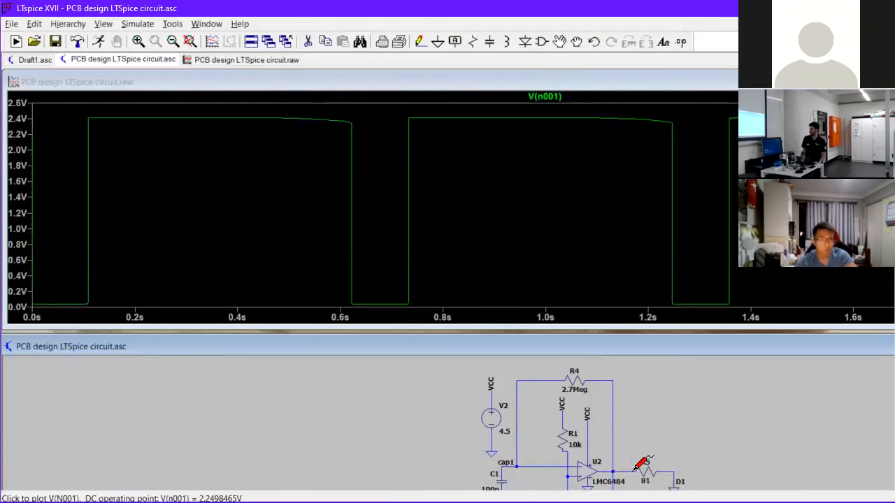
{"action": "left_click", "coordinate": [672, 473]}
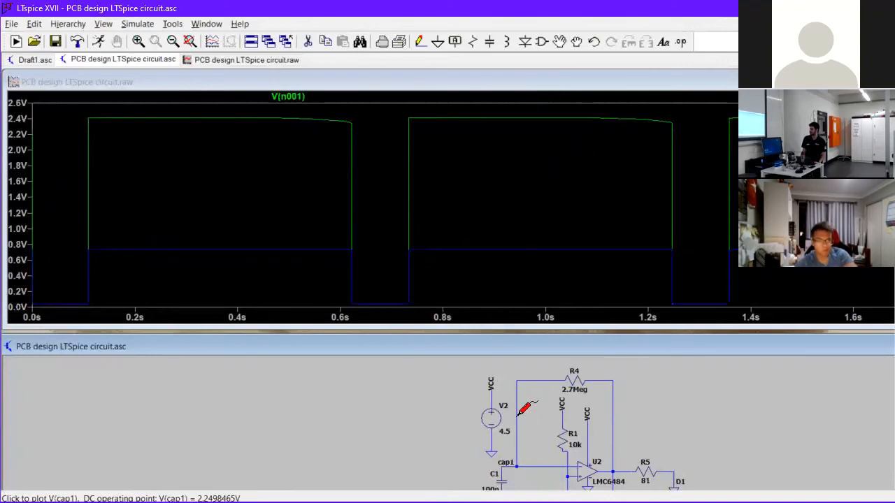
{"action": "left_click", "coordinate": [561, 419]}
{"action": "left_click", "coordinate": [528, 466]}
{"action": "left_click", "coordinate": [527, 466]}
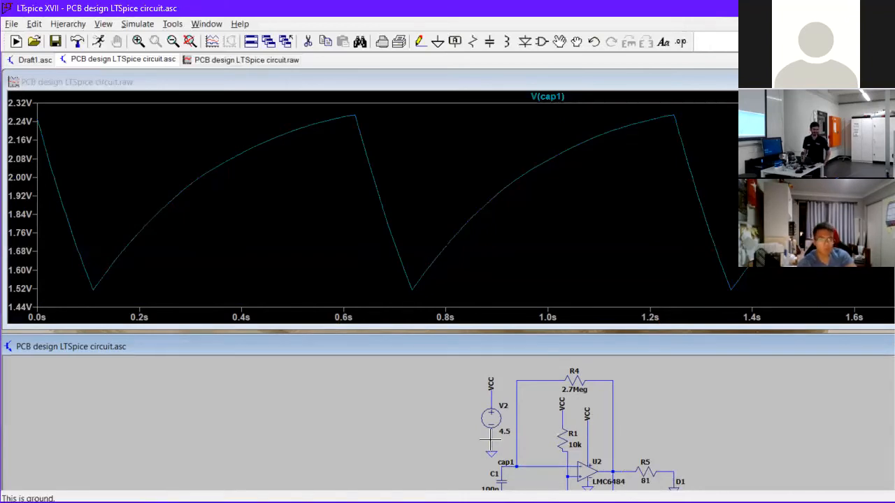
- Compare the current through source V2 with the current through feedback resistor R4 by plotting each in turn
{"action": "left_click", "coordinate": [494, 417]}
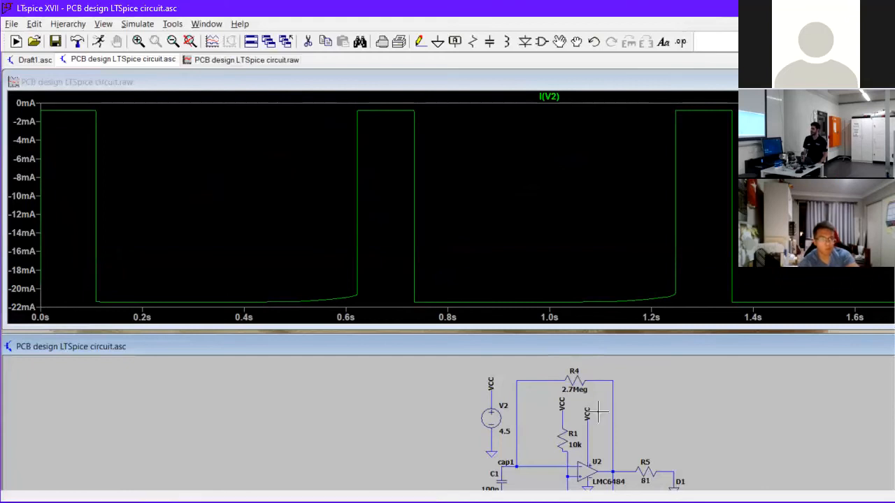
{"action": "left_click", "coordinate": [573, 377]}
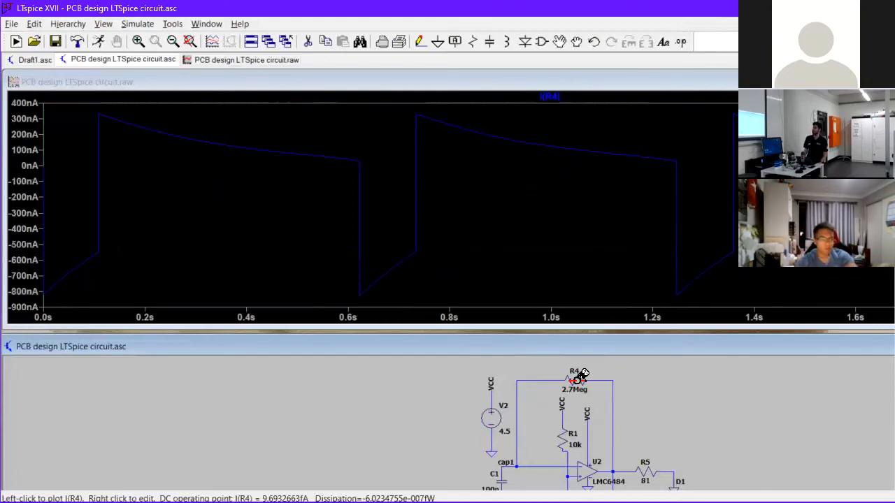
{"action": "left_click", "coordinate": [489, 414]}
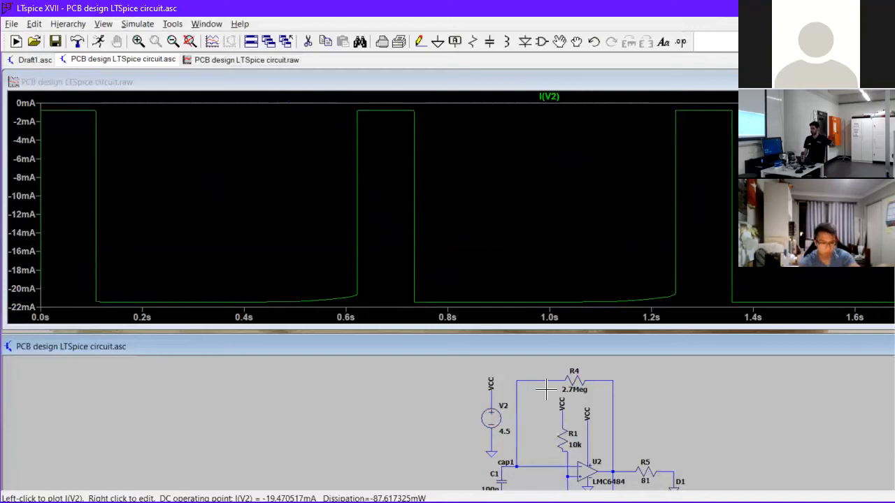
{"action": "left_click", "coordinate": [578, 377]}
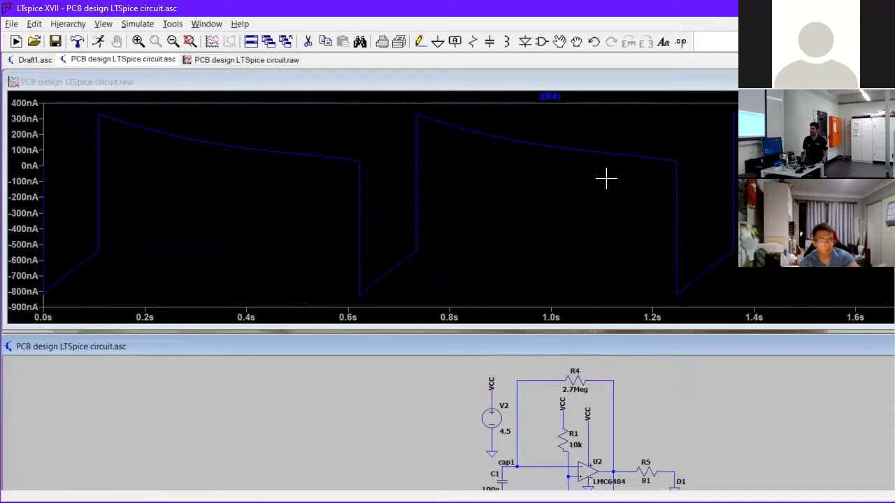
- Restore the simulator window to its smaller size and switch to the presentation slide with the circuit diagram
{"action": "double_click", "coordinate": [713, 13]}
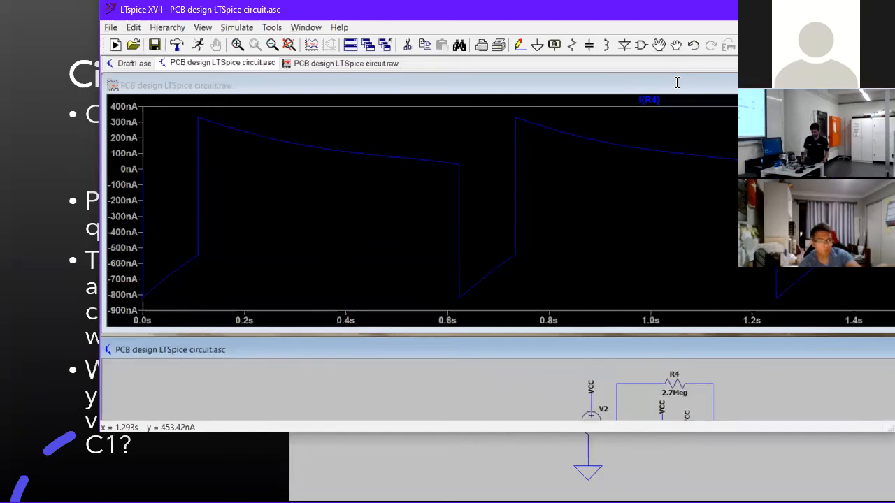
{"action": "key", "text": "alt+Tab"}
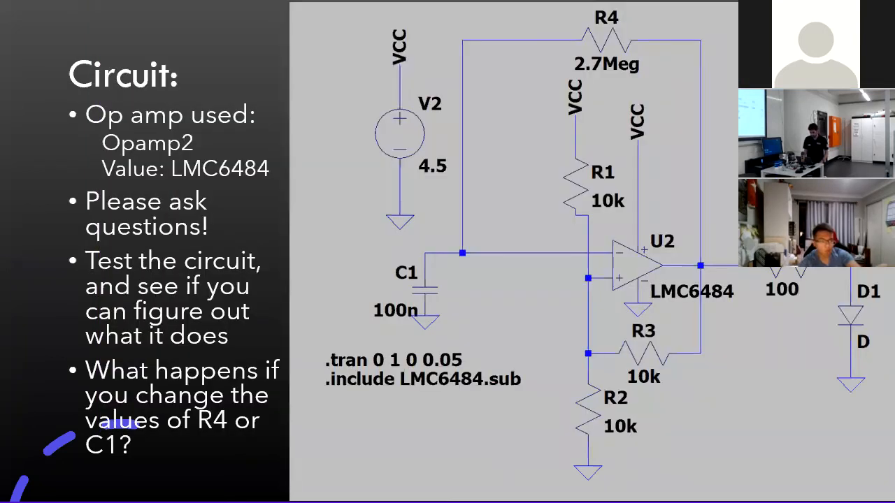